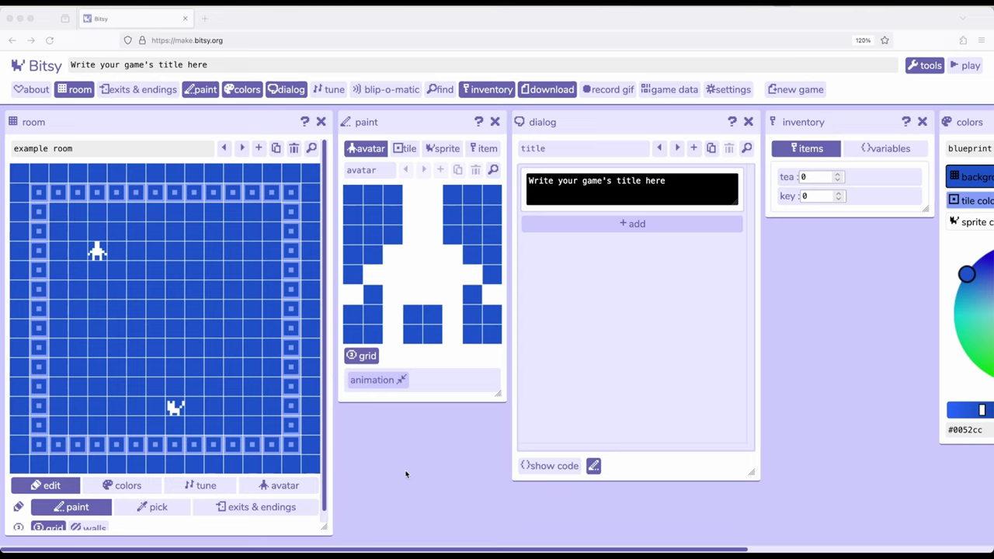
Add a new item alongside tea and key and paint it as a white sheet.
{"action": "left_click", "coordinate": [924, 66]}
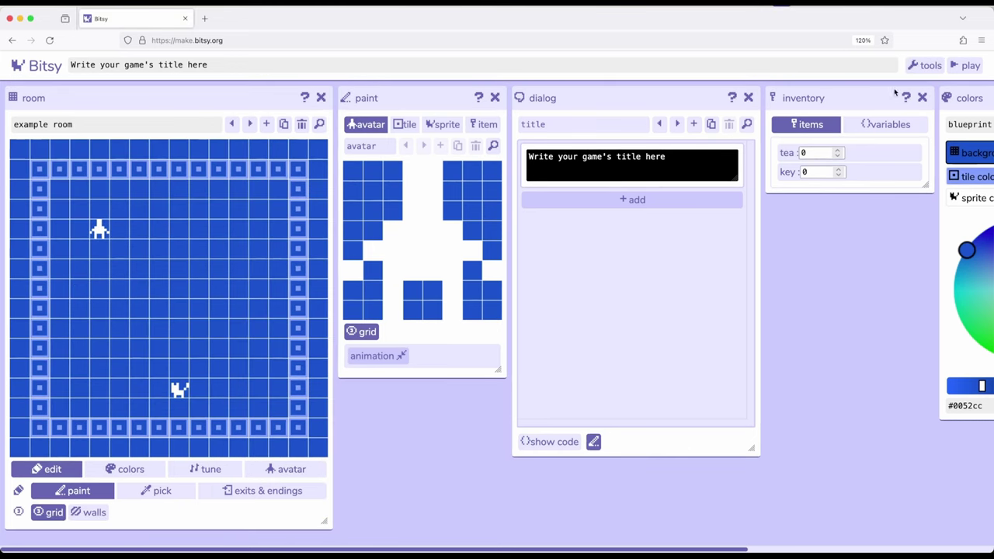
{"action": "left_click", "coordinate": [455, 132]}
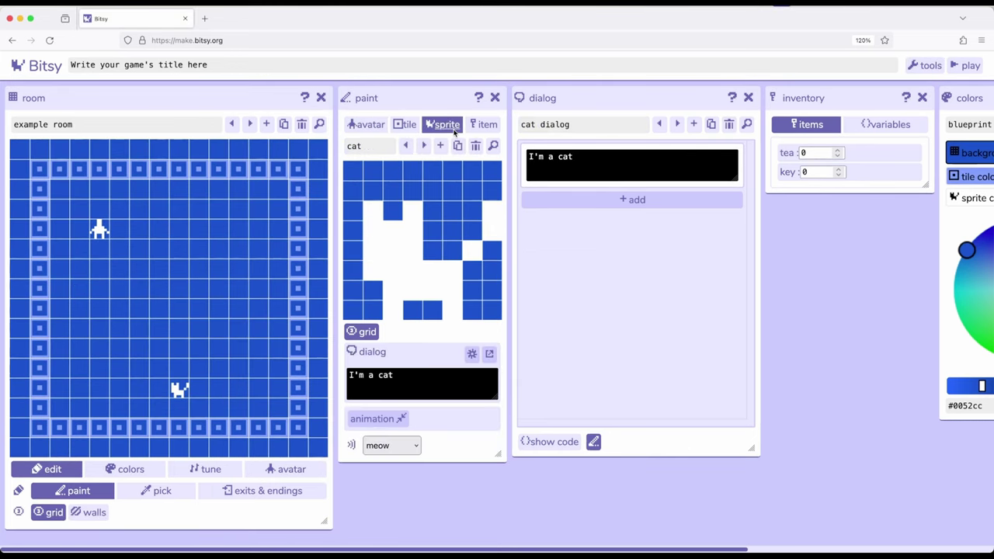
{"action": "left_click", "coordinate": [481, 126]}
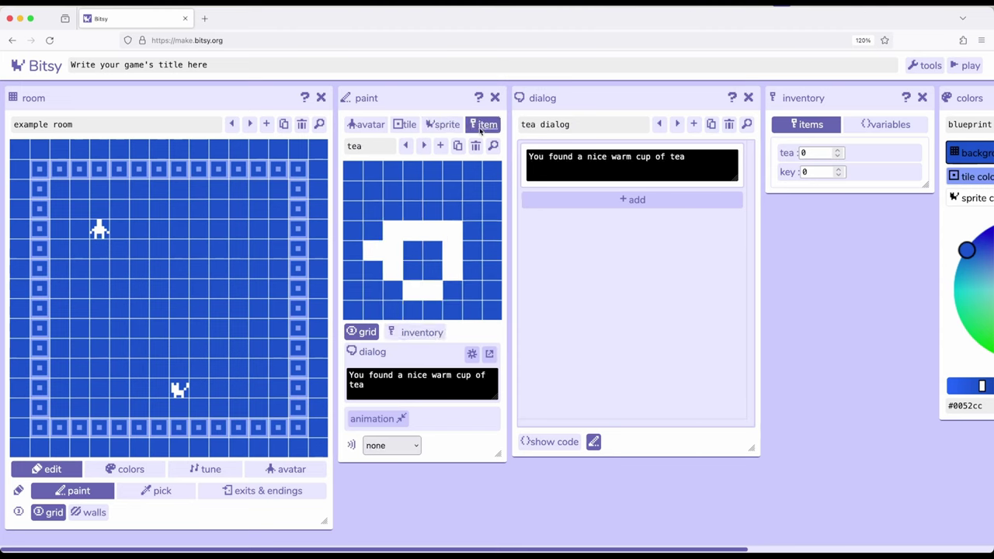
{"action": "left_click", "coordinate": [440, 145]}
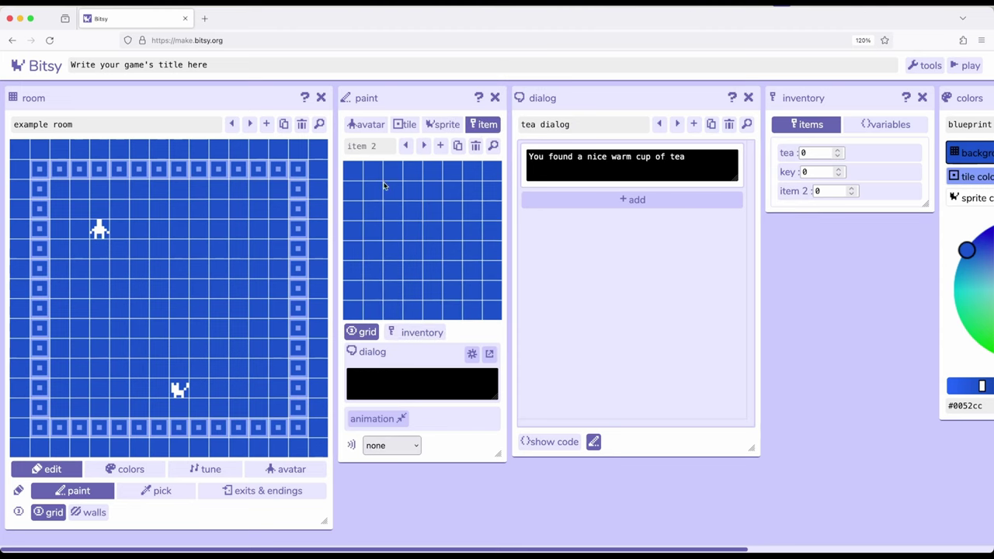
{"action": "mouse_move", "coordinate": [375, 192]}
{"action": "left_mouse_down"}
{"action": "mouse_move", "coordinate": [375, 213]}
{"action": "mouse_move", "coordinate": [473, 221]}
{"action": "mouse_move", "coordinate": [471, 296]}
{"action": "mouse_move", "coordinate": [381, 290]}
{"action": "mouse_move", "coordinate": [387, 226]}
{"action": "mouse_move", "coordinate": [453, 240]}
{"action": "mouse_move", "coordinate": [394, 262]}
{"action": "mouse_move", "coordinate": [436, 250]}
{"action": "left_mouse_up"}
{"action": "left_click", "coordinate": [393, 191]}
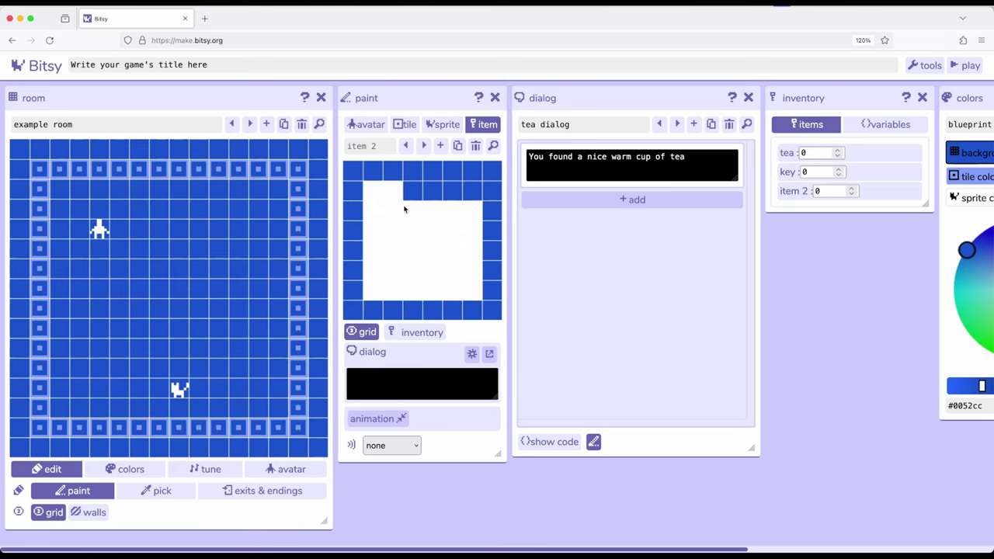
{"action": "left_click_drag", "start_coordinate": [406, 104], "coordinate": [408, 105]}
{"action": "left_click_drag", "start_coordinate": [823, 102], "coordinate": [837, 103]}
Rename the new item to 'paper'.
{"action": "left_click", "coordinate": [369, 146]}
{"action": "key", "text": "super+a"}
{"action": "type", "text": "paper"}
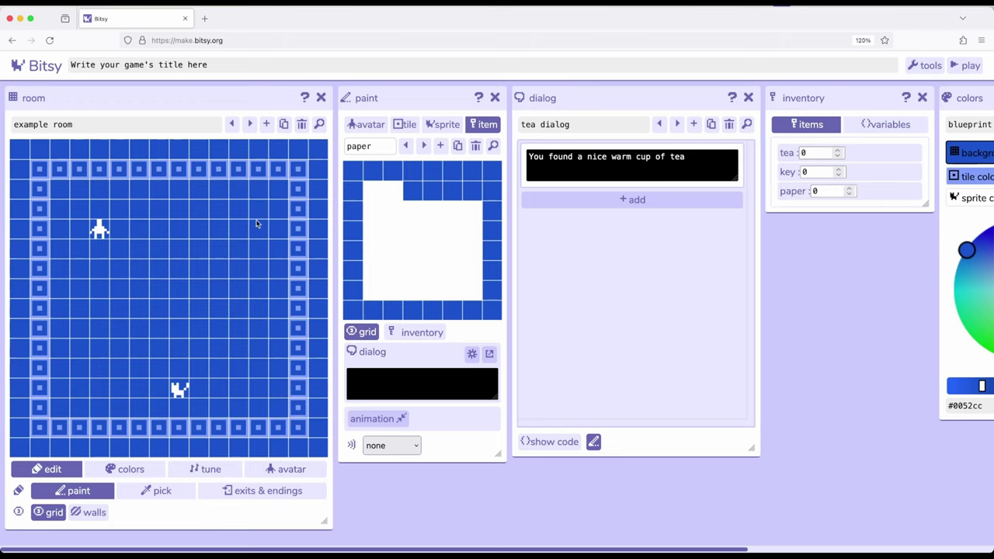
Place six paper items at scattered empty spots across the room.
{"action": "left_click", "coordinate": [236, 233]}
{"action": "left_click", "coordinate": [99, 349]}
{"action": "left_click", "coordinate": [157, 290]}
{"action": "left_click", "coordinate": [238, 309]}
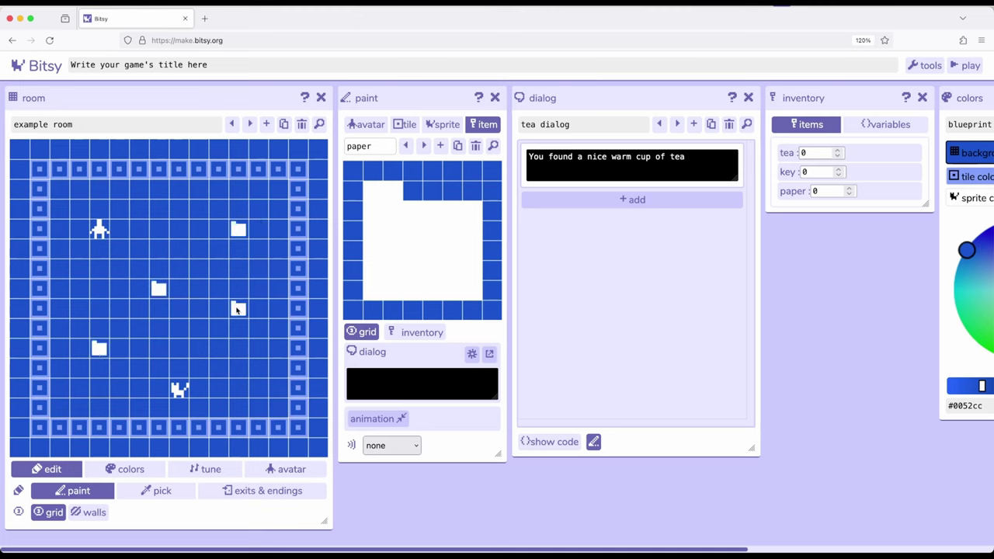
{"action": "left_click", "coordinate": [199, 348]}
{"action": "left_click", "coordinate": [259, 370]}
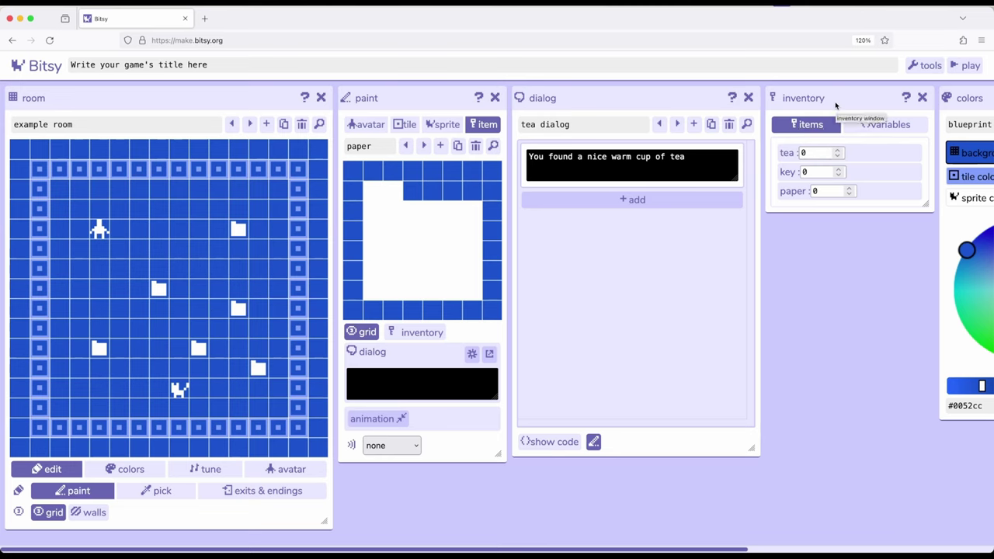
Select the cat sprite and show the add options for its 'I'm a cat' dialog.
{"action": "left_click", "coordinate": [429, 126]}
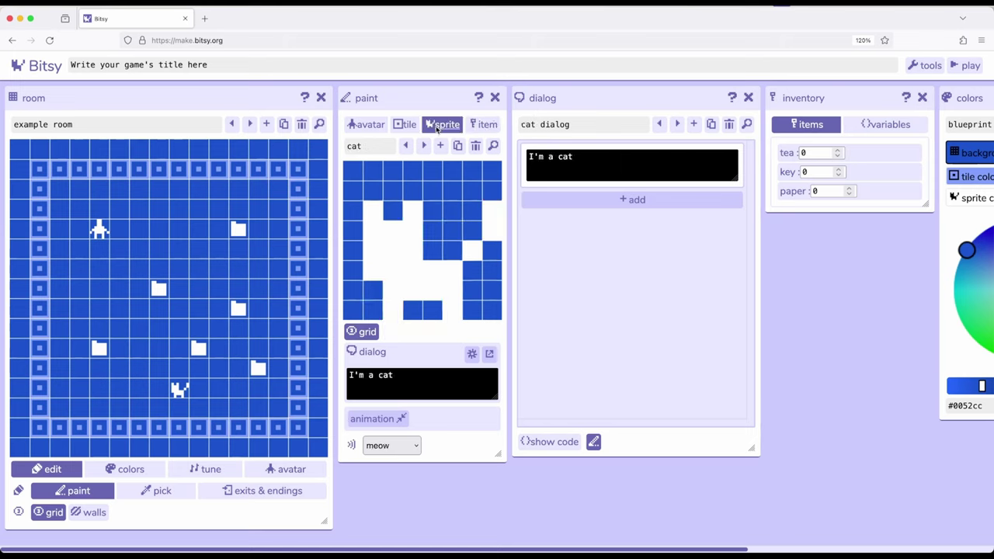
{"action": "left_click_drag", "start_coordinate": [598, 99], "coordinate": [598, 100]}
{"action": "left_click", "coordinate": [622, 199]}
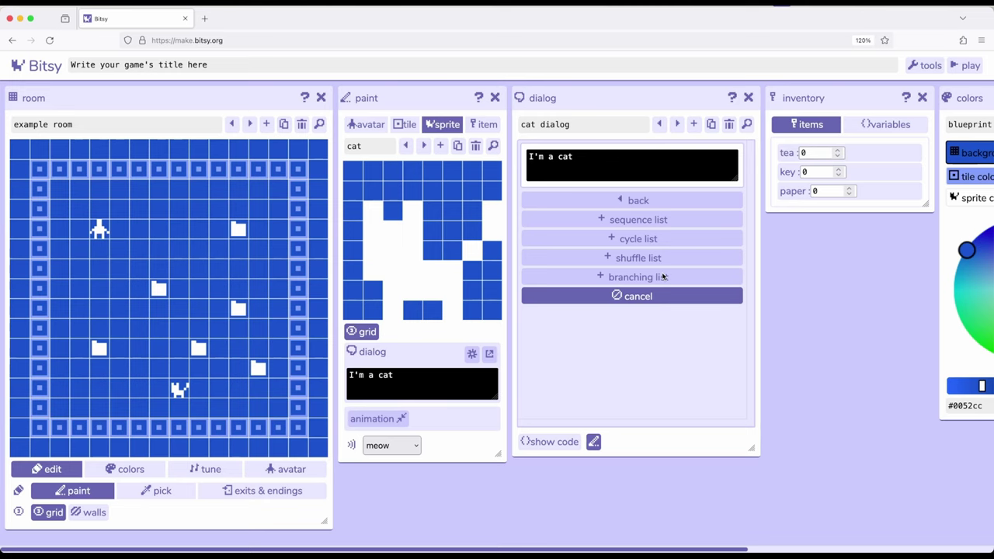
Add a page break and a branching list after the cat's 'I'm a cat' line.
{"action": "left_click", "coordinate": [630, 296]}
{"action": "left_click", "coordinate": [585, 156]}
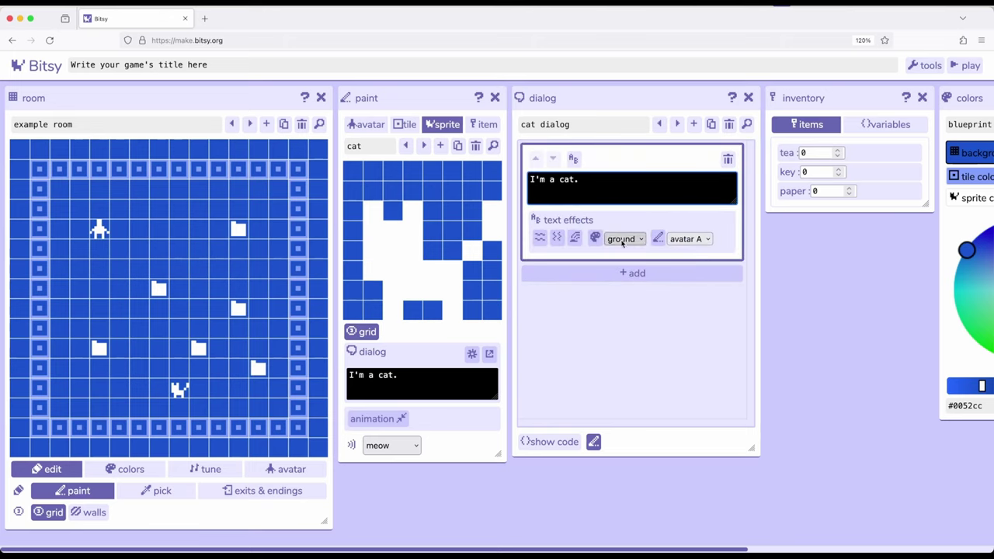
{"action": "left_click", "coordinate": [622, 273]}
{"action": "left_click", "coordinate": [624, 201]}
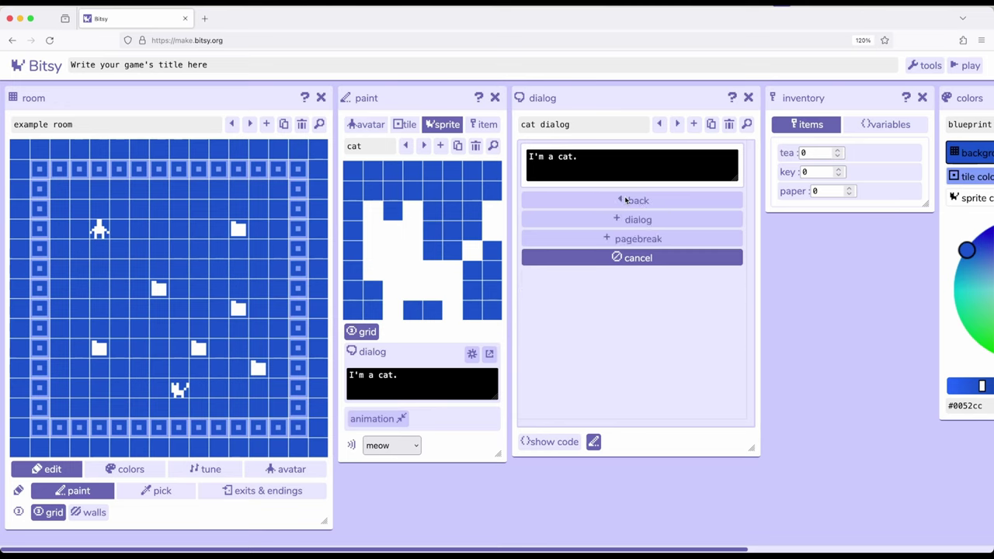
{"action": "left_click", "coordinate": [638, 239]}
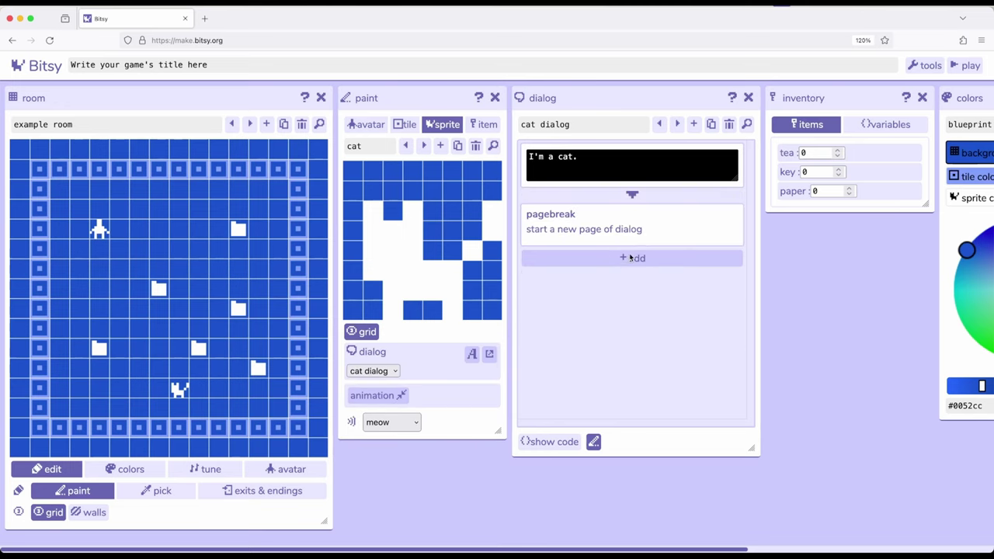
{"action": "left_click", "coordinate": [621, 258]}
{"action": "left_click", "coordinate": [627, 278]}
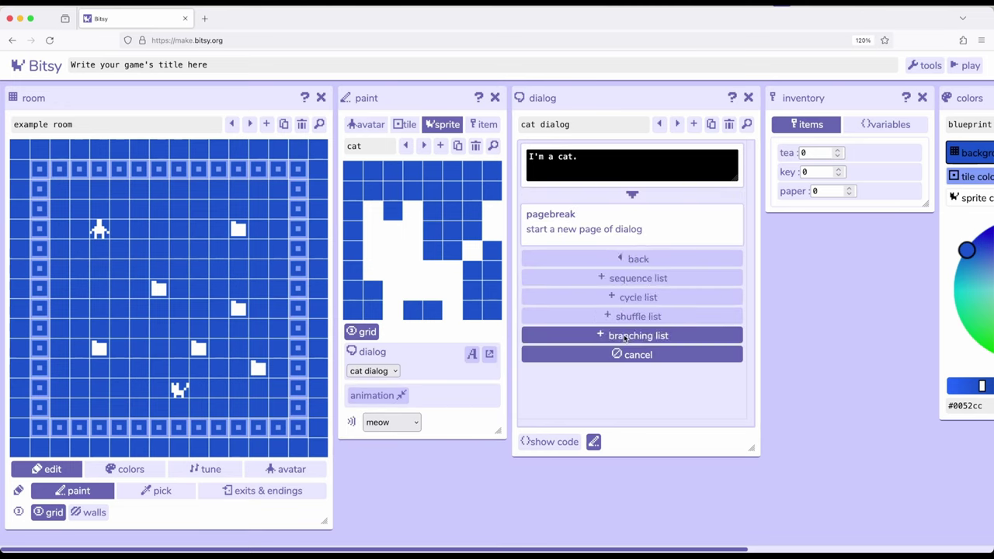
{"action": "left_click", "coordinate": [623, 340]}
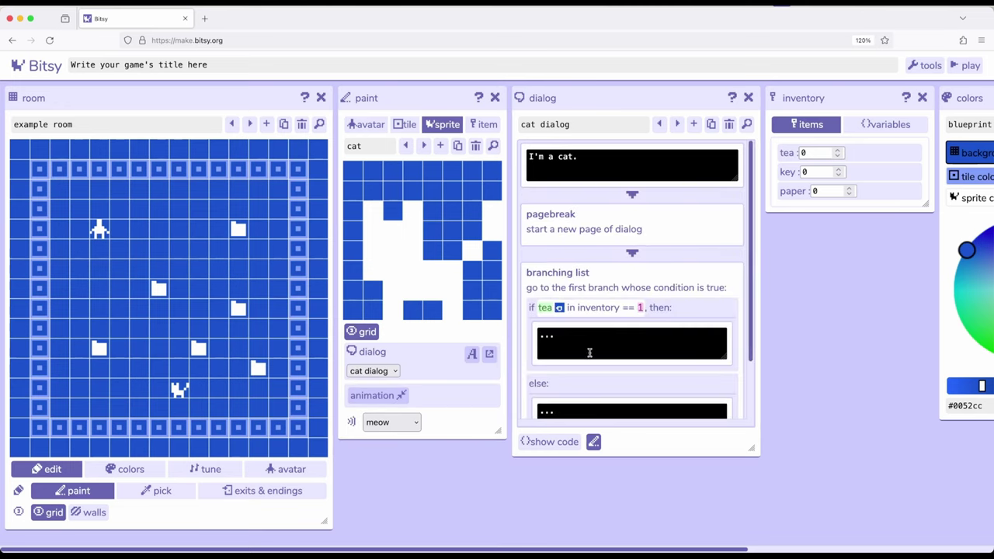
Set the first branch condition to paper count less than 6.
{"action": "left_click", "coordinate": [601, 158]}
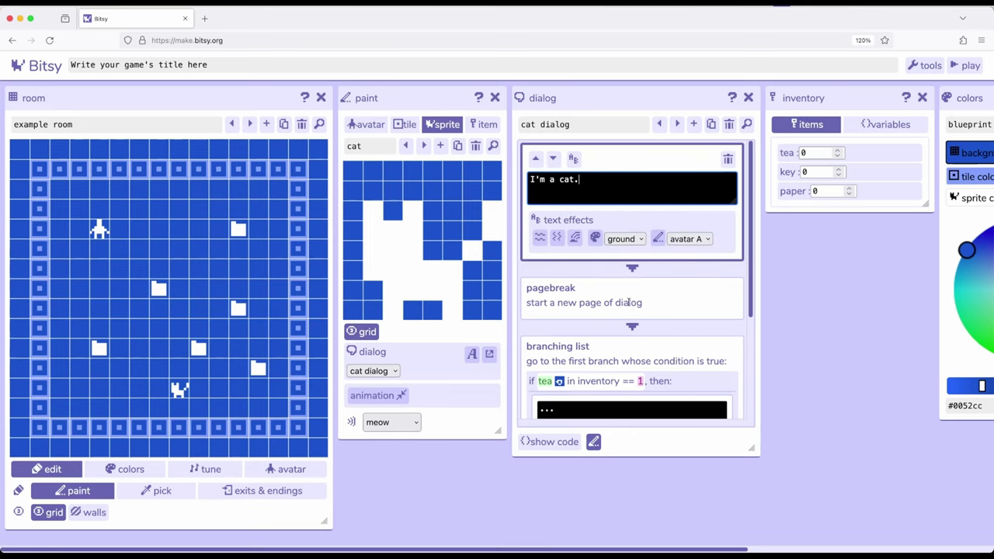
{"action": "scroll", "coordinate": [623, 205], "scroll_direction": "down", "scroll_amount": 3}
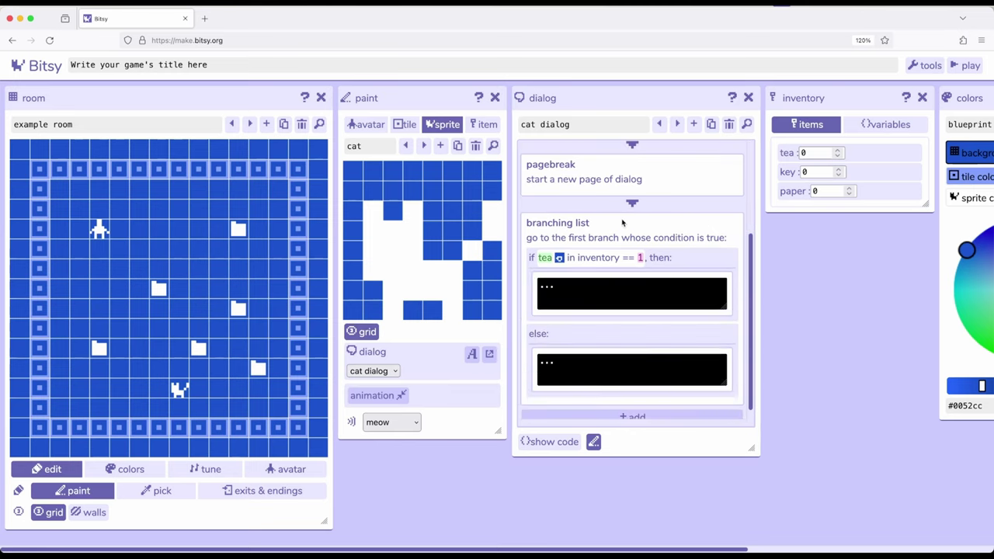
{"action": "scroll", "coordinate": [613, 225], "scroll_direction": "down", "scroll_amount": 1}
{"action": "left_click", "coordinate": [599, 249]}
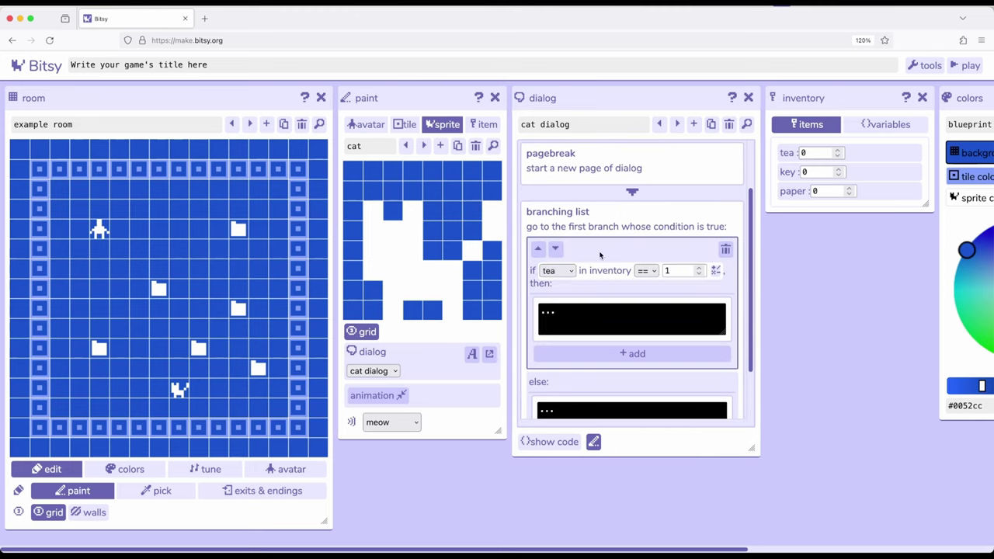
{"action": "left_click", "coordinate": [552, 271]}
{"action": "left_click", "coordinate": [557, 294]}
{"action": "left_click", "coordinate": [647, 271]}
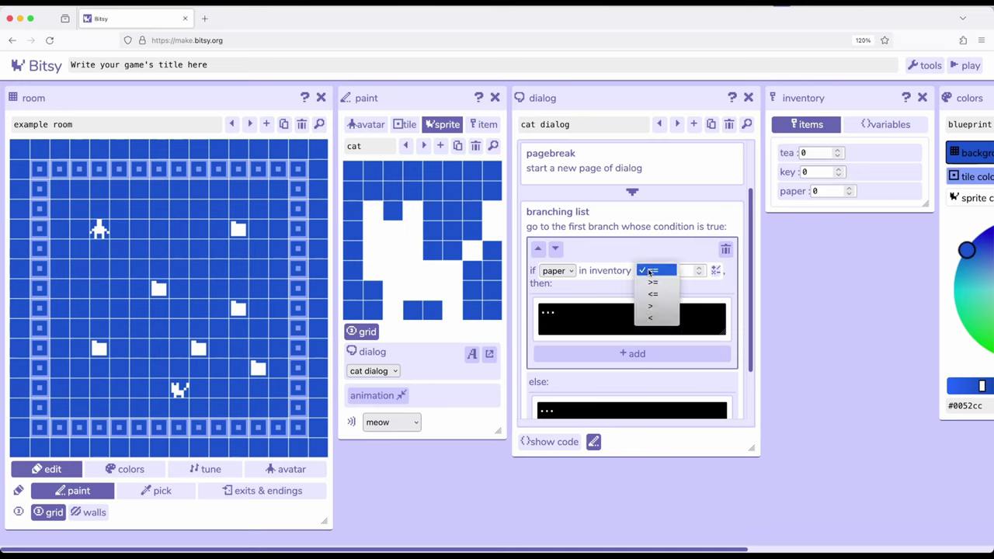
{"action": "left_click", "coordinate": [656, 319]}
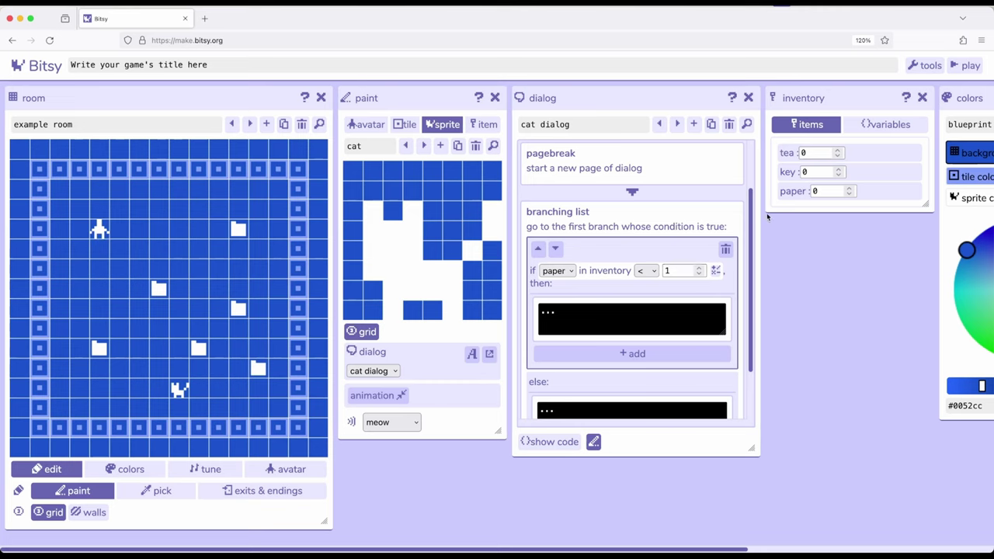
{"action": "left_click", "coordinate": [681, 269]}
{"action": "key", "text": "BackSpace"}
{"action": "type", "text": "6"}
Enter 'Go get more paper!' for the first branch and 'You got all the paper!' for else.
{"action": "left_click", "coordinate": [567, 319]}
{"action": "key", "text": "BackSpace"}
{"action": "key", "text": "BackSpace"}
{"action": "type", "text": "Go ge"}
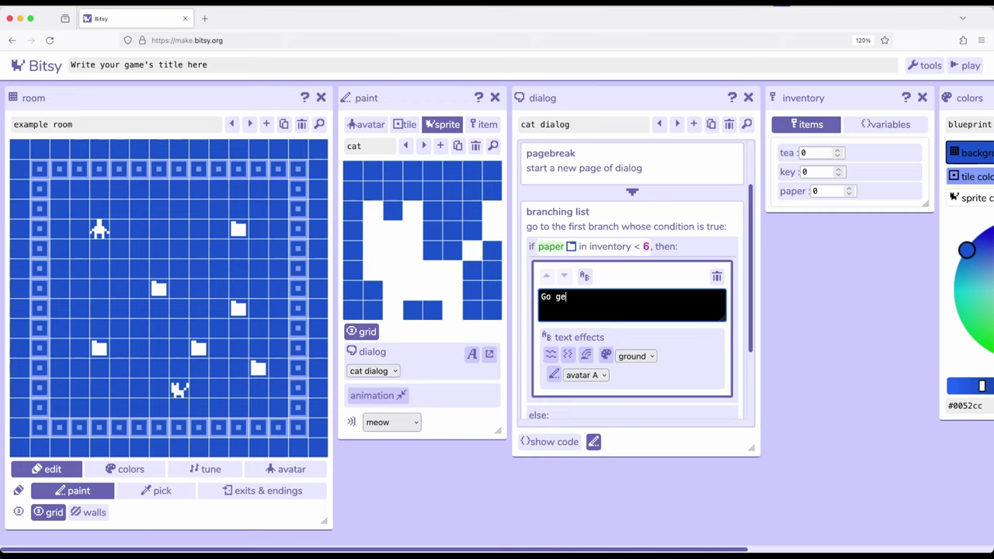
{"action": "type", "text": "t more paper!"}
{"action": "scroll", "coordinate": [565, 349], "scroll_direction": "down", "scroll_amount": 3}
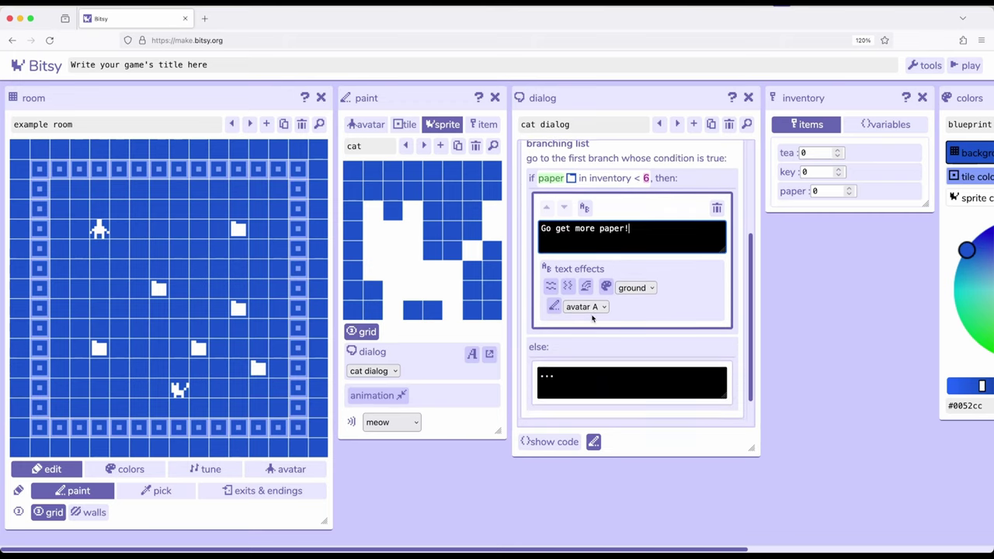
{"action": "left_click", "coordinate": [565, 349]}
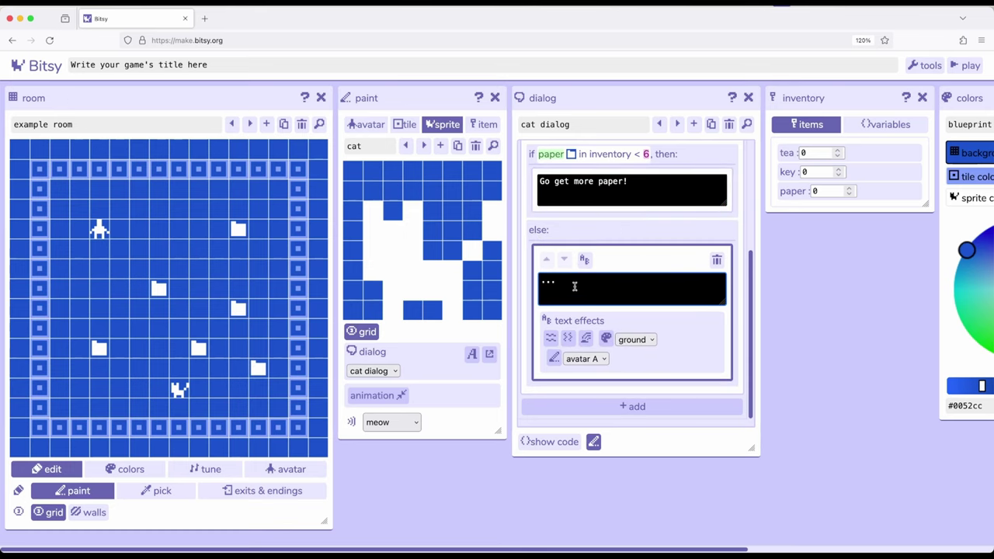
{"action": "key", "text": "BackSpace"}
{"action": "key", "text": "BackSpace"}
{"action": "type", "text": "You got all the paper!"}
{"action": "scroll", "coordinate": [573, 287], "scroll_direction": "up", "scroll_amount": 4}
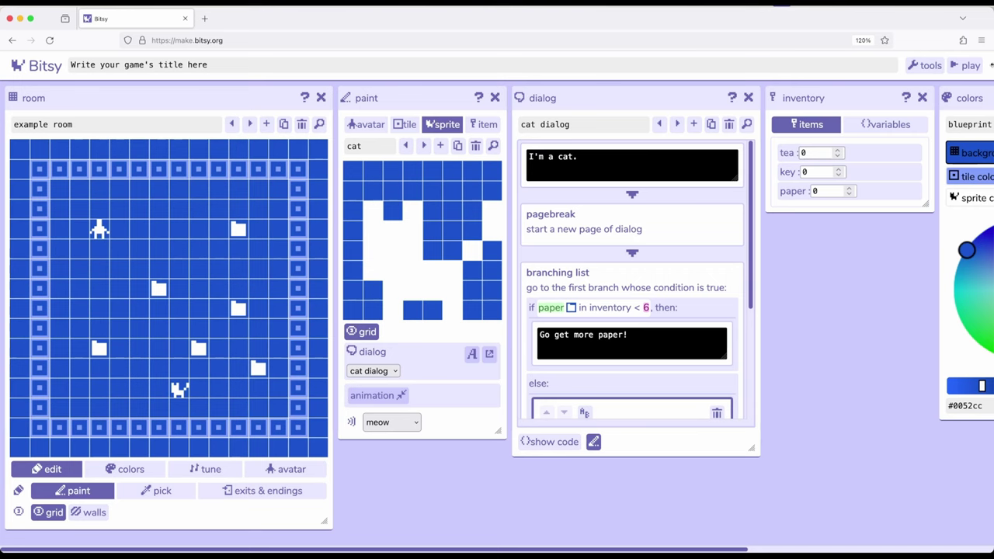
Playtest, walk the avatar to the cat, and read 'I'm a cat.' then 'Go get more paper!'.
{"action": "left_click", "coordinate": [966, 65]}
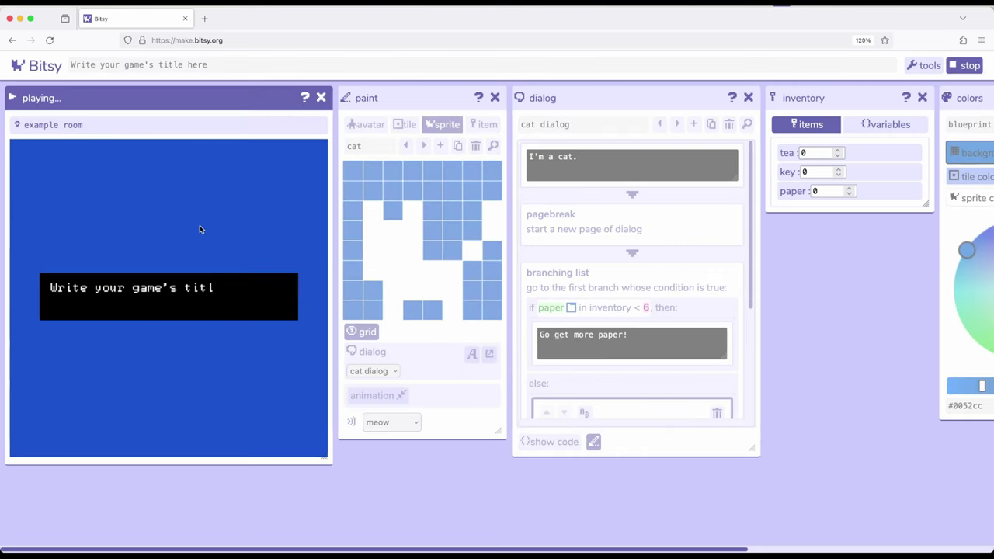
{"action": "key", "text": "Right"}
{"action": "key", "text": "Right"}
{"action": "key", "text": "Right"}
{"action": "key", "text": "Right"}
{"action": "key", "text": "Left"}
{"action": "key", "text": "Left"}
{"action": "key", "text": "Down"}
{"action": "key", "text": "Down"}
{"action": "key", "text": "Down"}
{"action": "key", "text": "Down"}
{"action": "key", "text": "Right"}
{"action": "key", "text": "Down"}
{"action": "key", "text": "Down"}
{"action": "key", "text": "Down"}
{"action": "key", "text": "Down"}
{"action": "key", "text": "Right"}
{"action": "key", "text": "Right"}
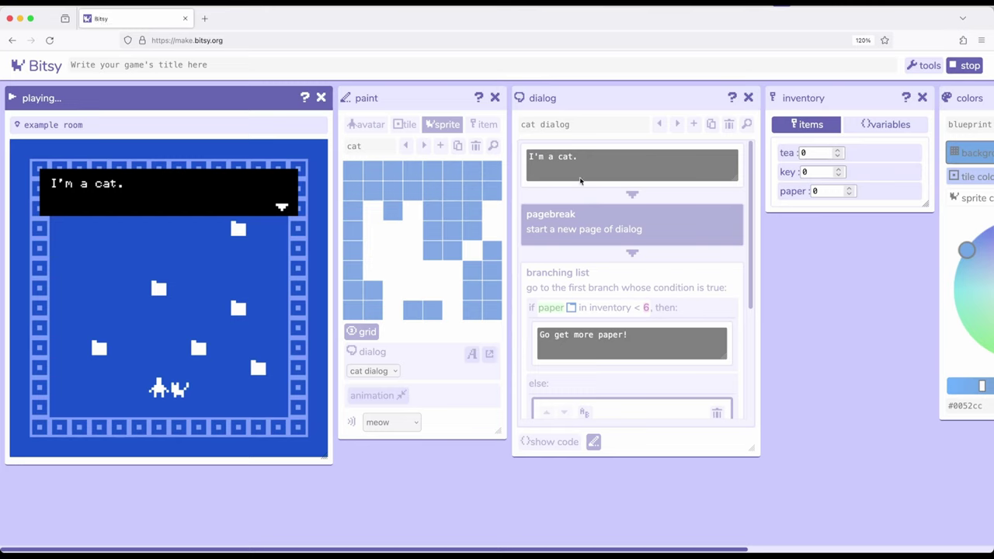
{"action": "left_click", "coordinate": [200, 196]}
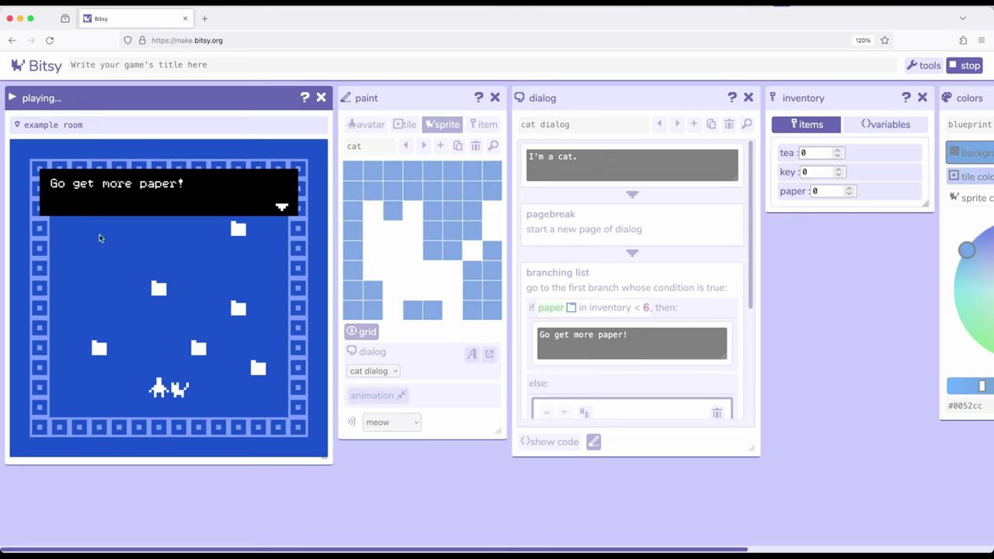
Close the cat's dialog, collect the first paper, and talk to the cat again.
{"action": "left_click", "coordinate": [182, 241]}
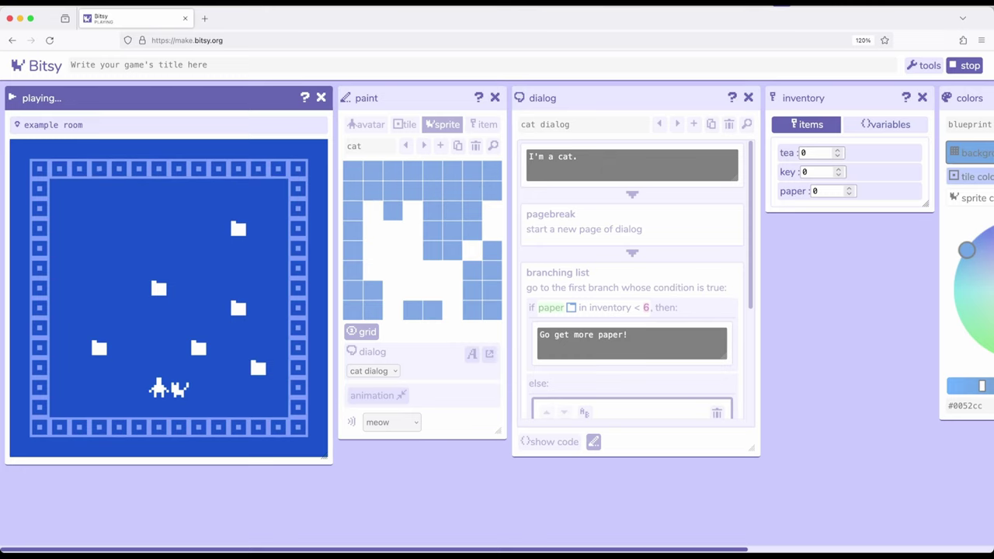
{"action": "key", "text": "Left"}
{"action": "key", "text": "Left"}
{"action": "key", "text": "Left"}
{"action": "key", "text": "Up"}
{"action": "key", "text": "Up"}
{"action": "key", "text": "Right"}
{"action": "key", "text": "Right"}
{"action": "key", "text": "Down"}
{"action": "key", "text": "Down"}
{"action": "key", "text": "Right"}
{"action": "key", "text": "Right"}
{"action": "key", "text": "Right"}
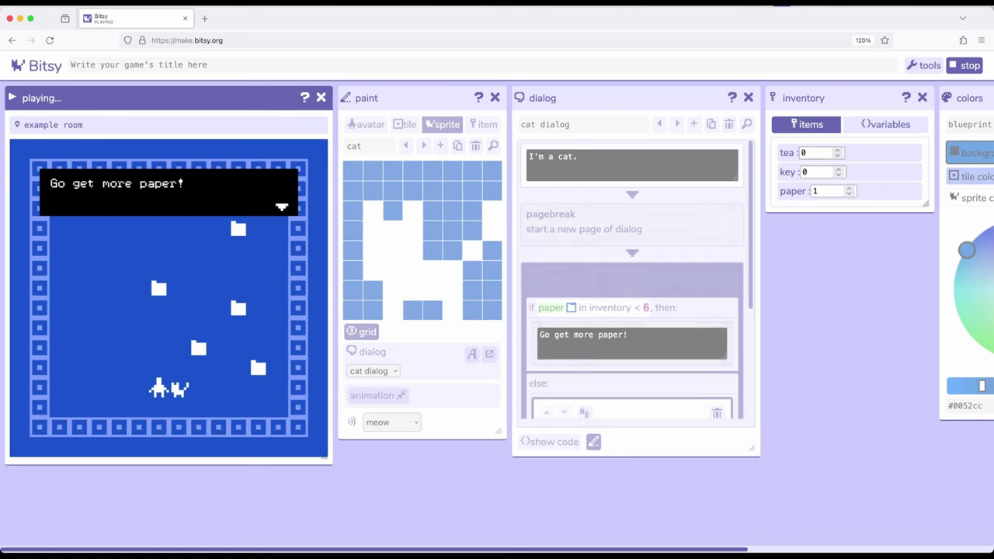
Walk over the remaining five papers to bring the paper count to 6.
{"action": "key", "text": "Right"}
{"action": "key", "text": "Left"}
{"action": "key", "text": "Up"}
{"action": "key", "text": "Up"}
{"action": "key", "text": "Up"}
{"action": "key", "text": "Right"}
{"action": "key", "text": "Up"}
{"action": "key", "text": "Up"}
{"action": "key", "text": "Up"}
{"action": "key", "text": "Right"}
{"action": "key", "text": "Right"}
{"action": "key", "text": "Up"}
{"action": "key", "text": "Up"}
{"action": "key", "text": "Right"}
{"action": "key", "text": "Down"}
{"action": "key", "text": "Down"}
{"action": "key", "text": "Down"}
{"action": "key", "text": "Down"}
{"action": "key", "text": "Right"}
{"action": "key", "text": "Down"}
{"action": "key", "text": "Down"}
{"action": "key", "text": "Down"}
{"action": "key", "text": "Up"}
{"action": "key", "text": "Left"}
{"action": "key", "text": "Left"}
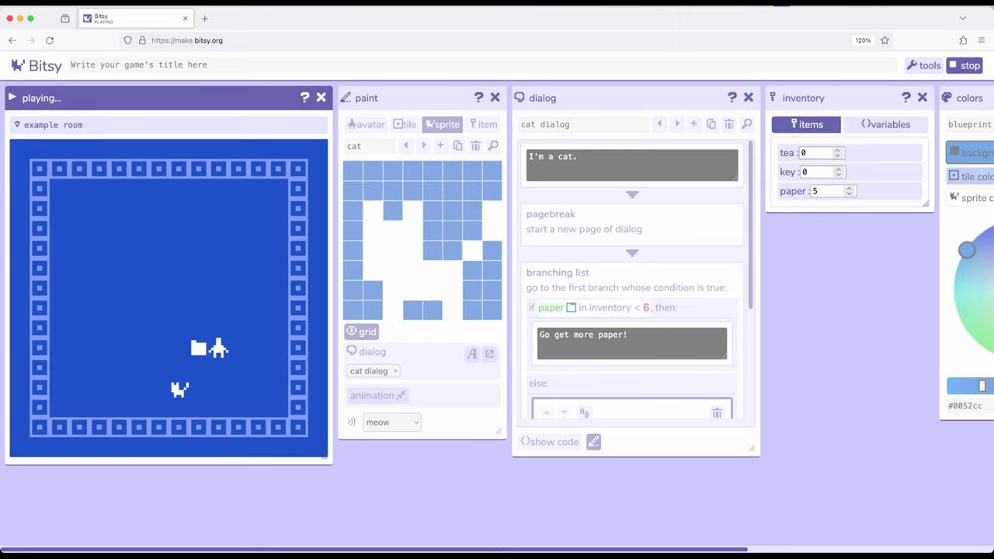
{"action": "key", "text": "Left"}
{"action": "key", "text": "Left"}
{"action": "key", "text": "Left"}
{"action": "key", "text": "Left"}
{"action": "key", "text": "Down"}
{"action": "key", "text": "Down"}
Bump the cat to get 'You got all the paper!' and walk away.
{"action": "key", "text": "Right"}
{"action": "key", "text": "Right"}
{"action": "key", "text": "Right"}
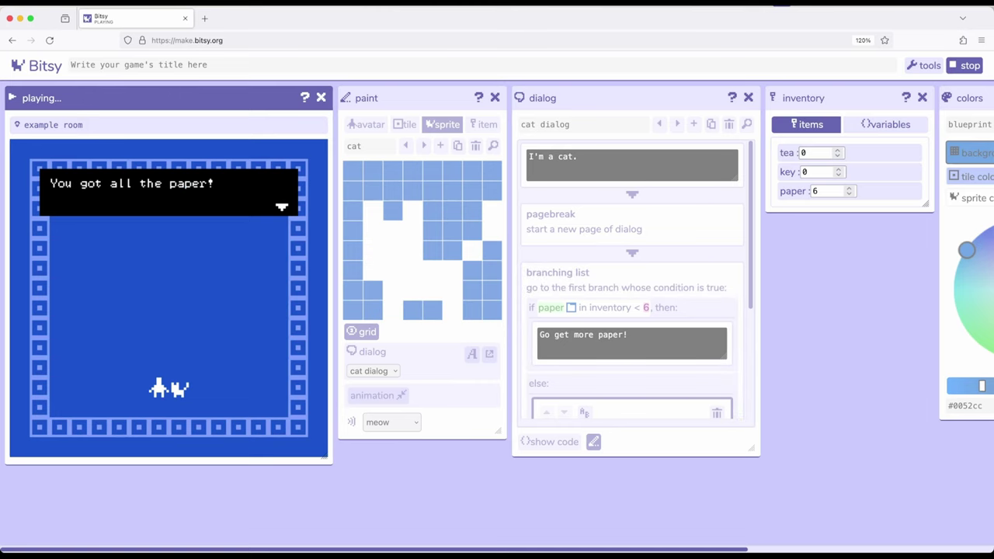
{"action": "key", "text": "Right"}
{"action": "key", "text": "Up"}
{"action": "key", "text": "Up"}
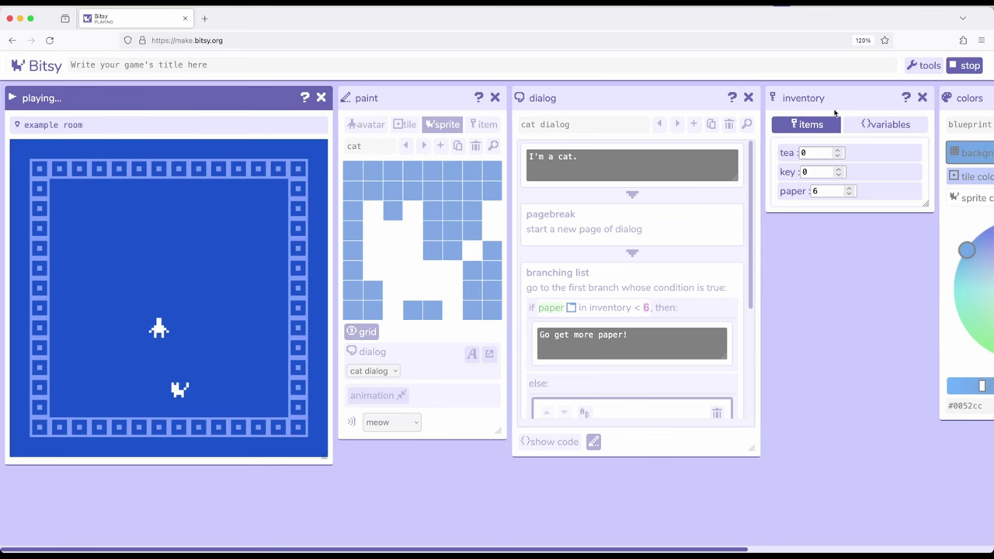
Stop the playtest and review the else-branch text with the six papers restored in the room.
{"action": "left_click", "coordinate": [965, 65]}
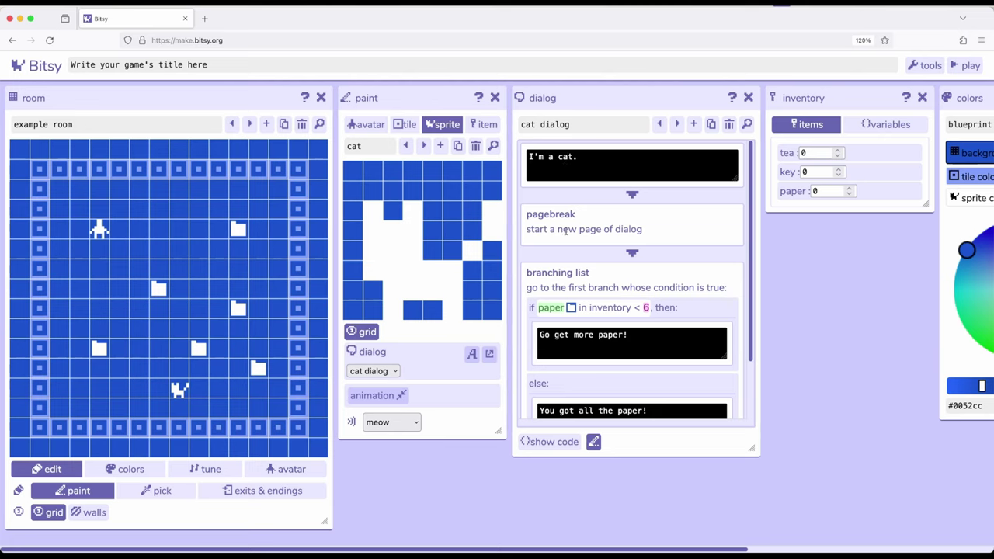
{"action": "scroll", "coordinate": [641, 246], "scroll_direction": "down", "scroll_amount": 2}
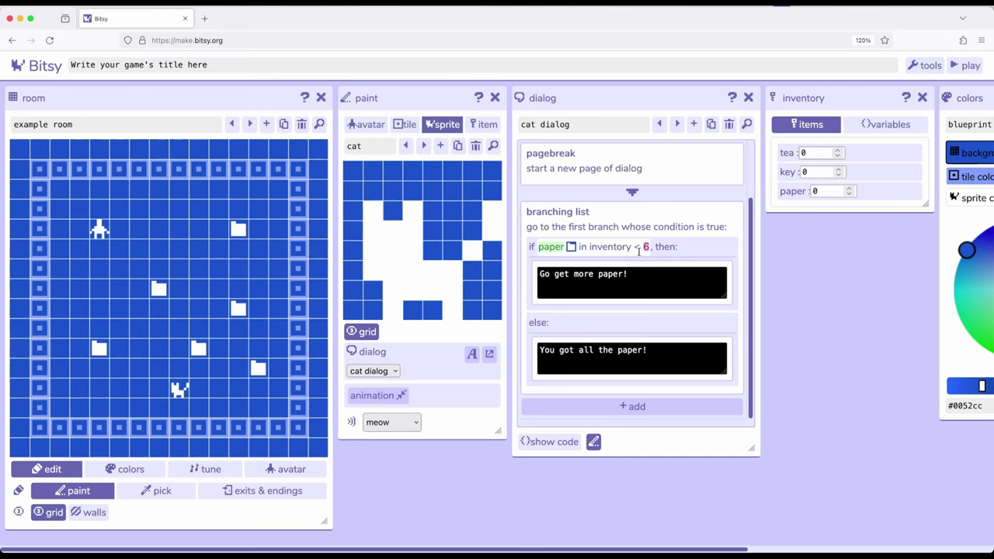
{"action": "left_click", "coordinate": [661, 355]}
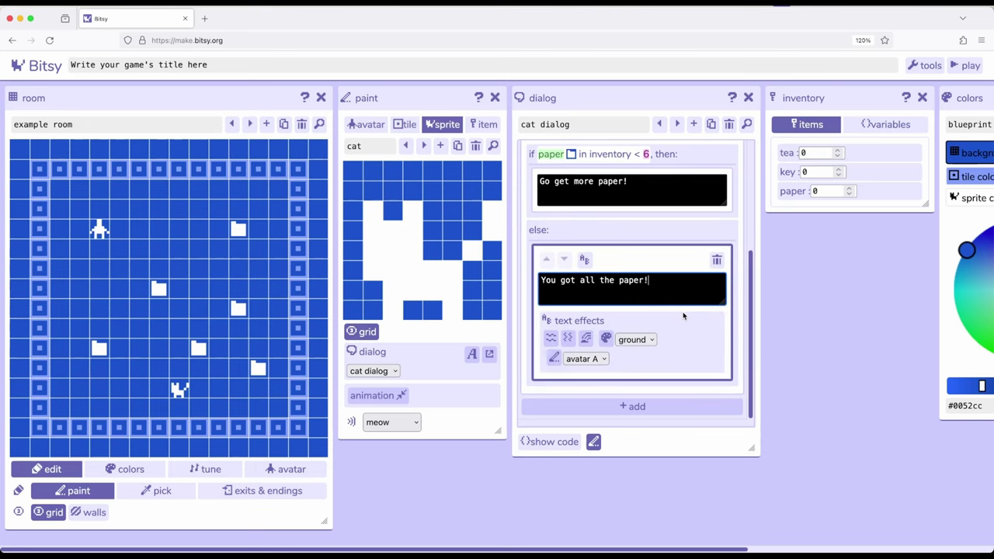
{"action": "scroll", "coordinate": [683, 315], "scroll_direction": "up", "scroll_amount": 2}
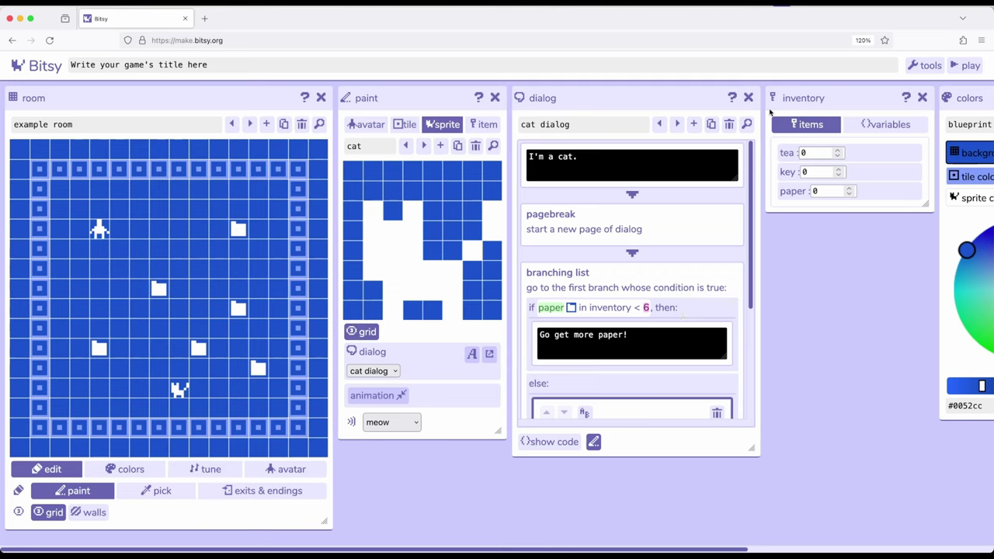
{"action": "left_click_drag", "start_coordinate": [838, 98], "coordinate": [836, 98]}
{"action": "left_click", "coordinate": [828, 94]}
{"action": "scroll", "coordinate": [650, 251], "scroll_direction": "down", "scroll_amount": 2}
{"action": "scroll", "coordinate": [651, 251], "scroll_direction": "down", "scroll_amount": 1}
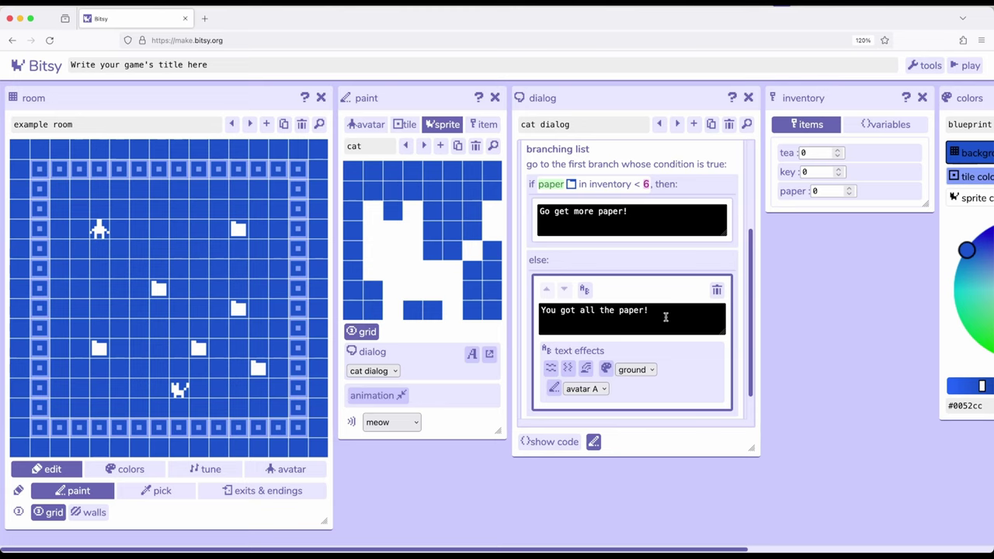
{"action": "scroll", "coordinate": [665, 316], "scroll_direction": "up", "scroll_amount": 2}
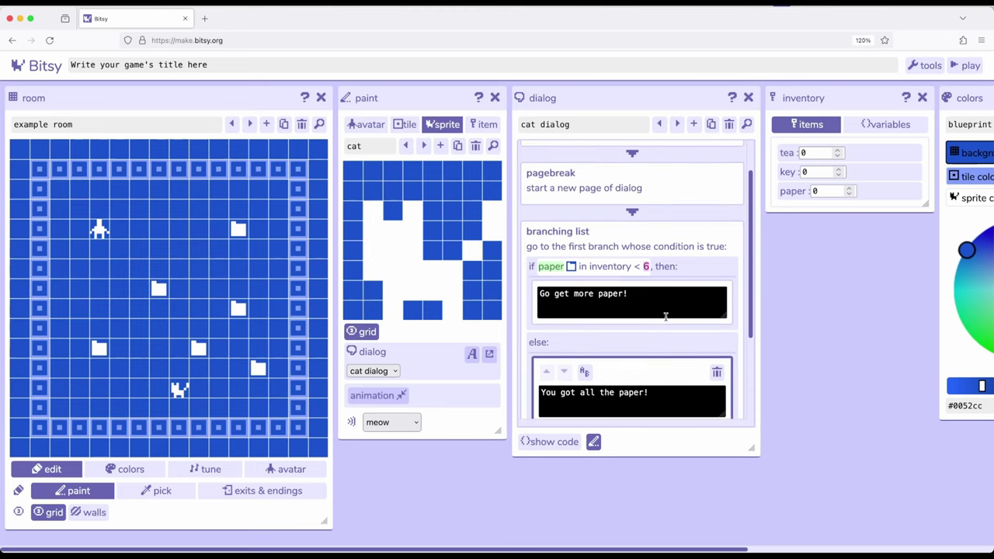